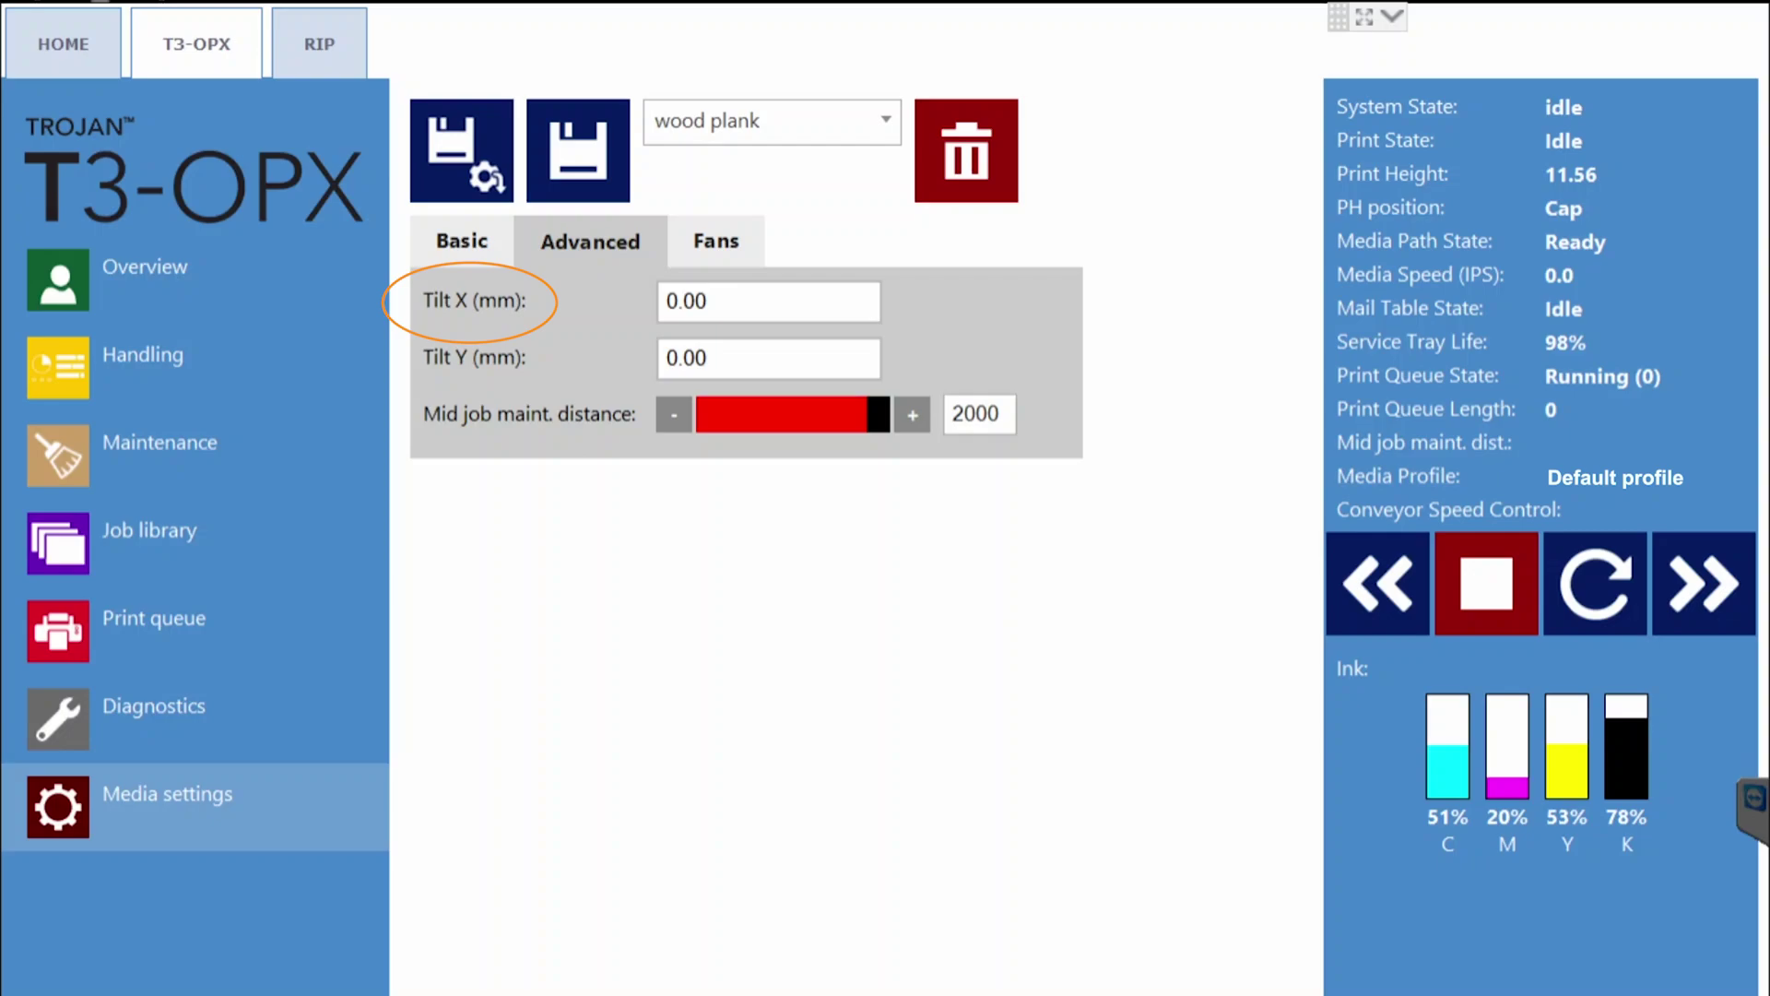
Step: Set the wood plank profile's Tilt X to 2 mm
{"action": "left_click", "coordinate": [768, 302]}
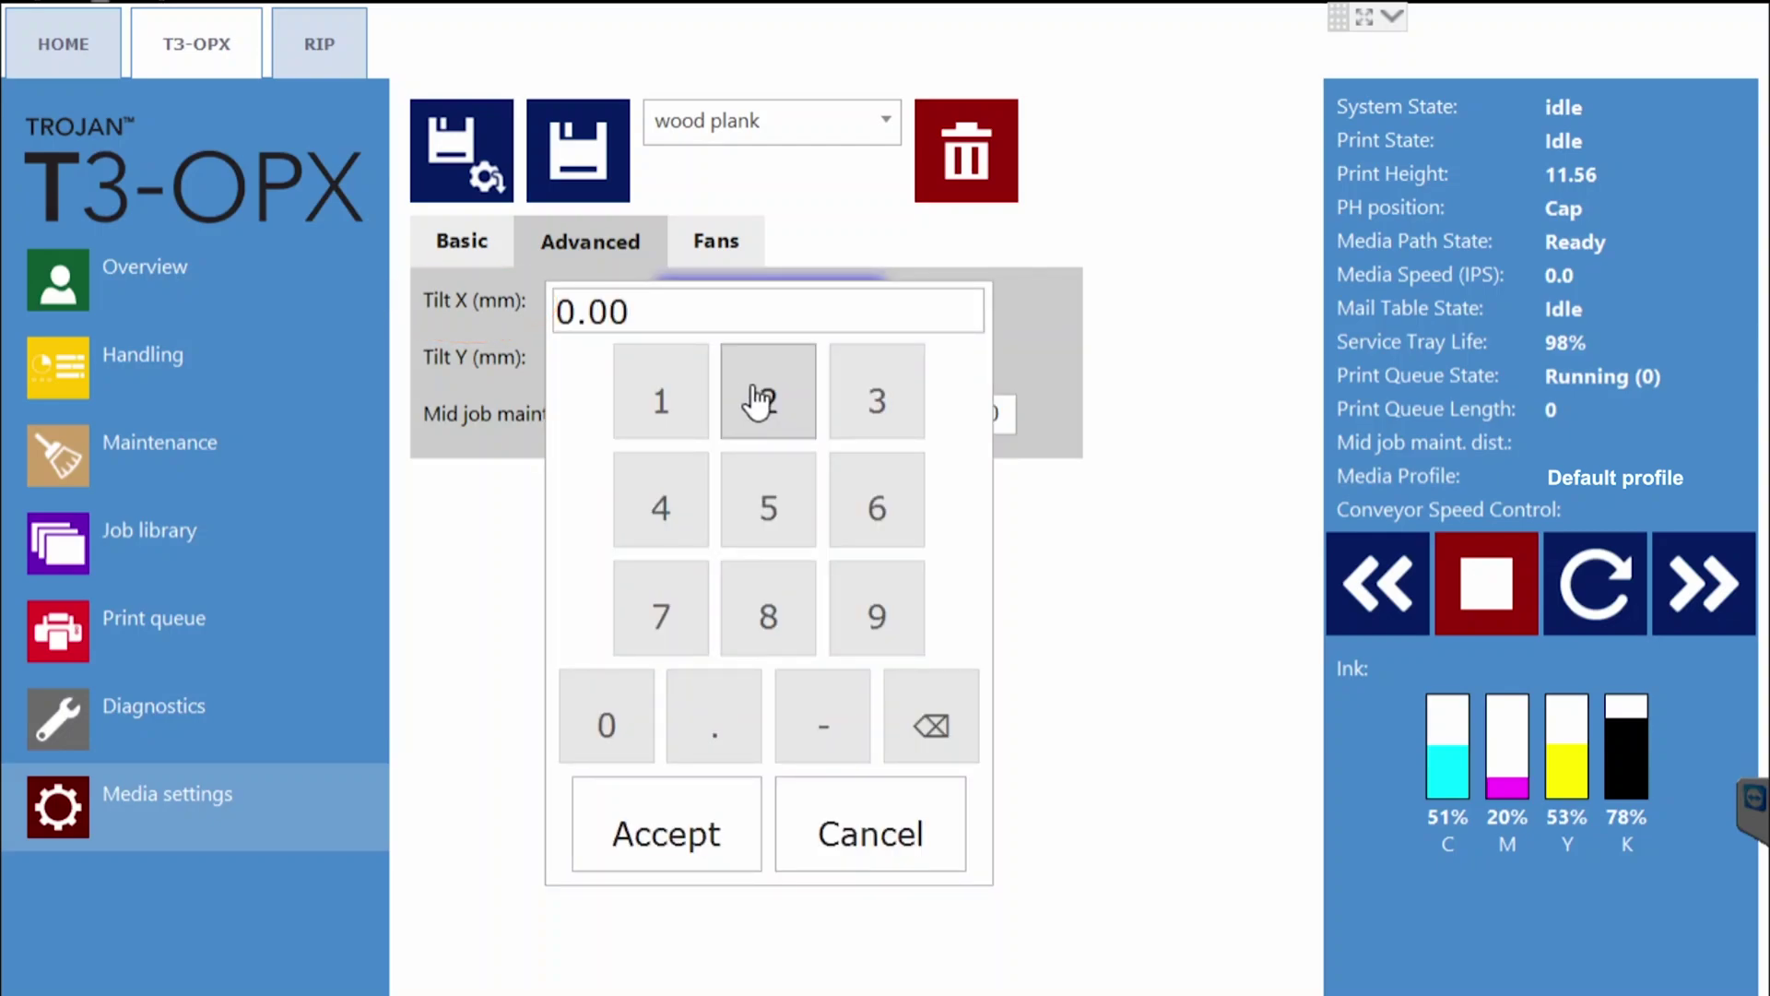
{"action": "left_click", "coordinate": [719, 834]}
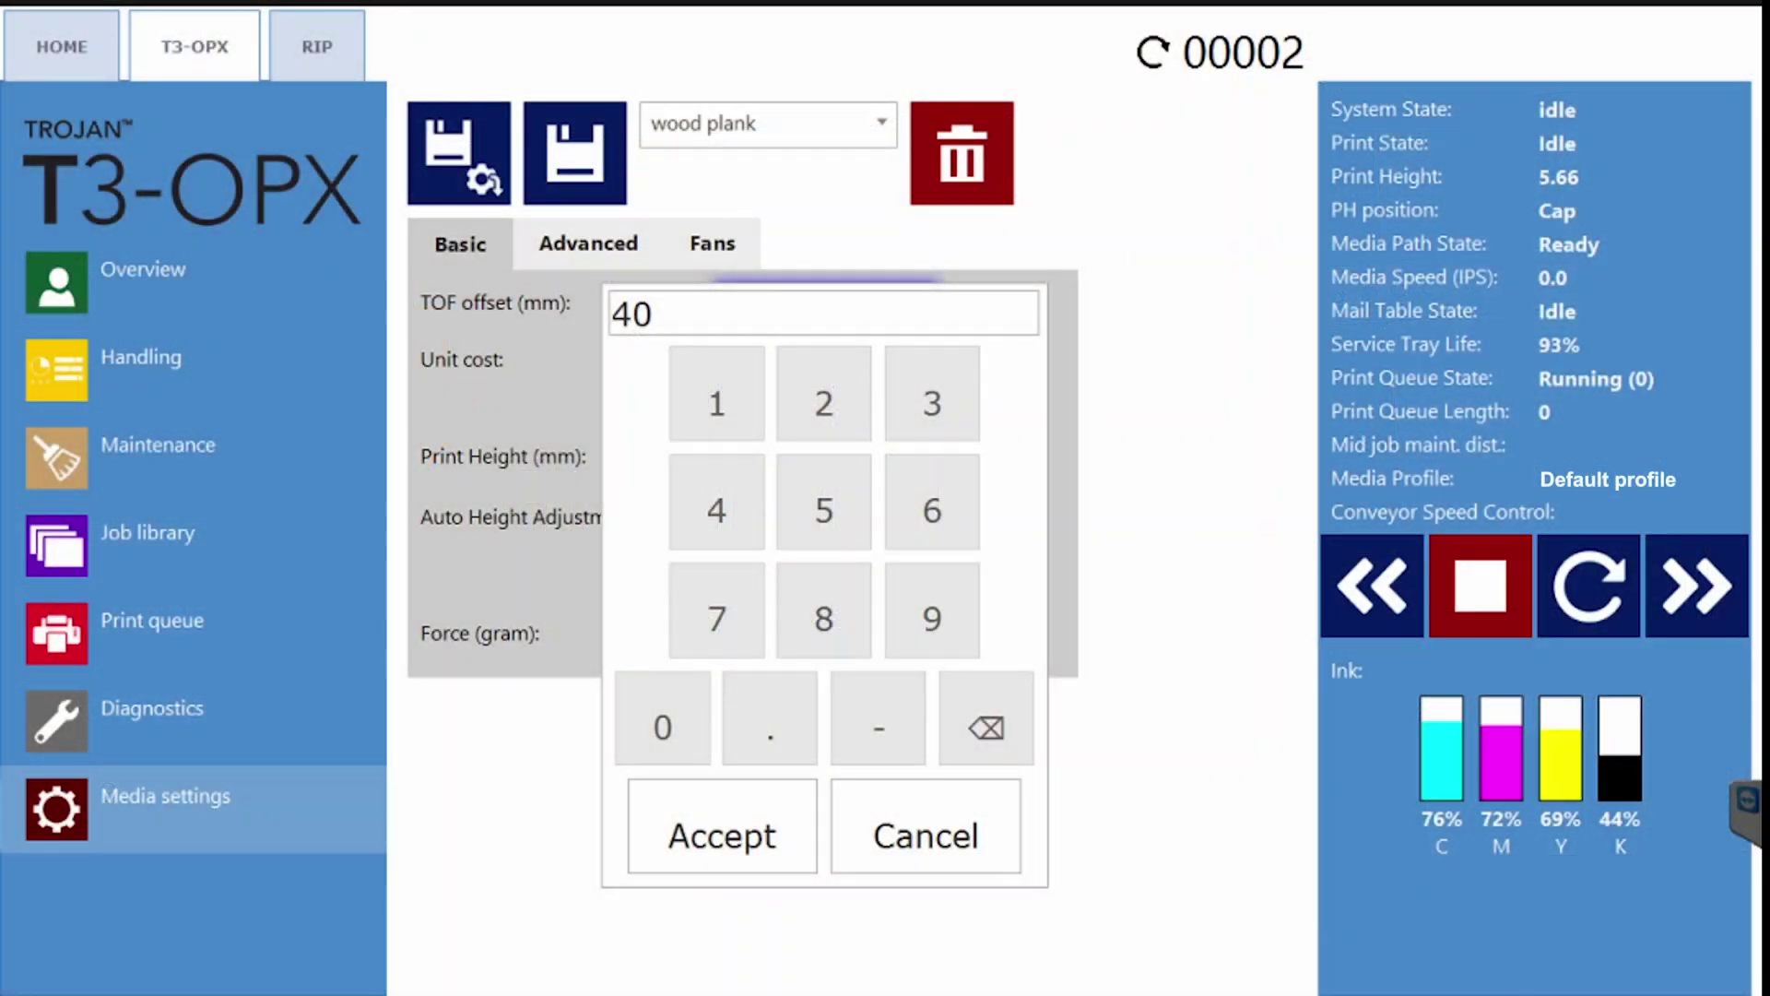
Step: Enter 76 mm as the wood plank TOF offset and accept it
{"action": "left_click", "coordinate": [733, 616]}
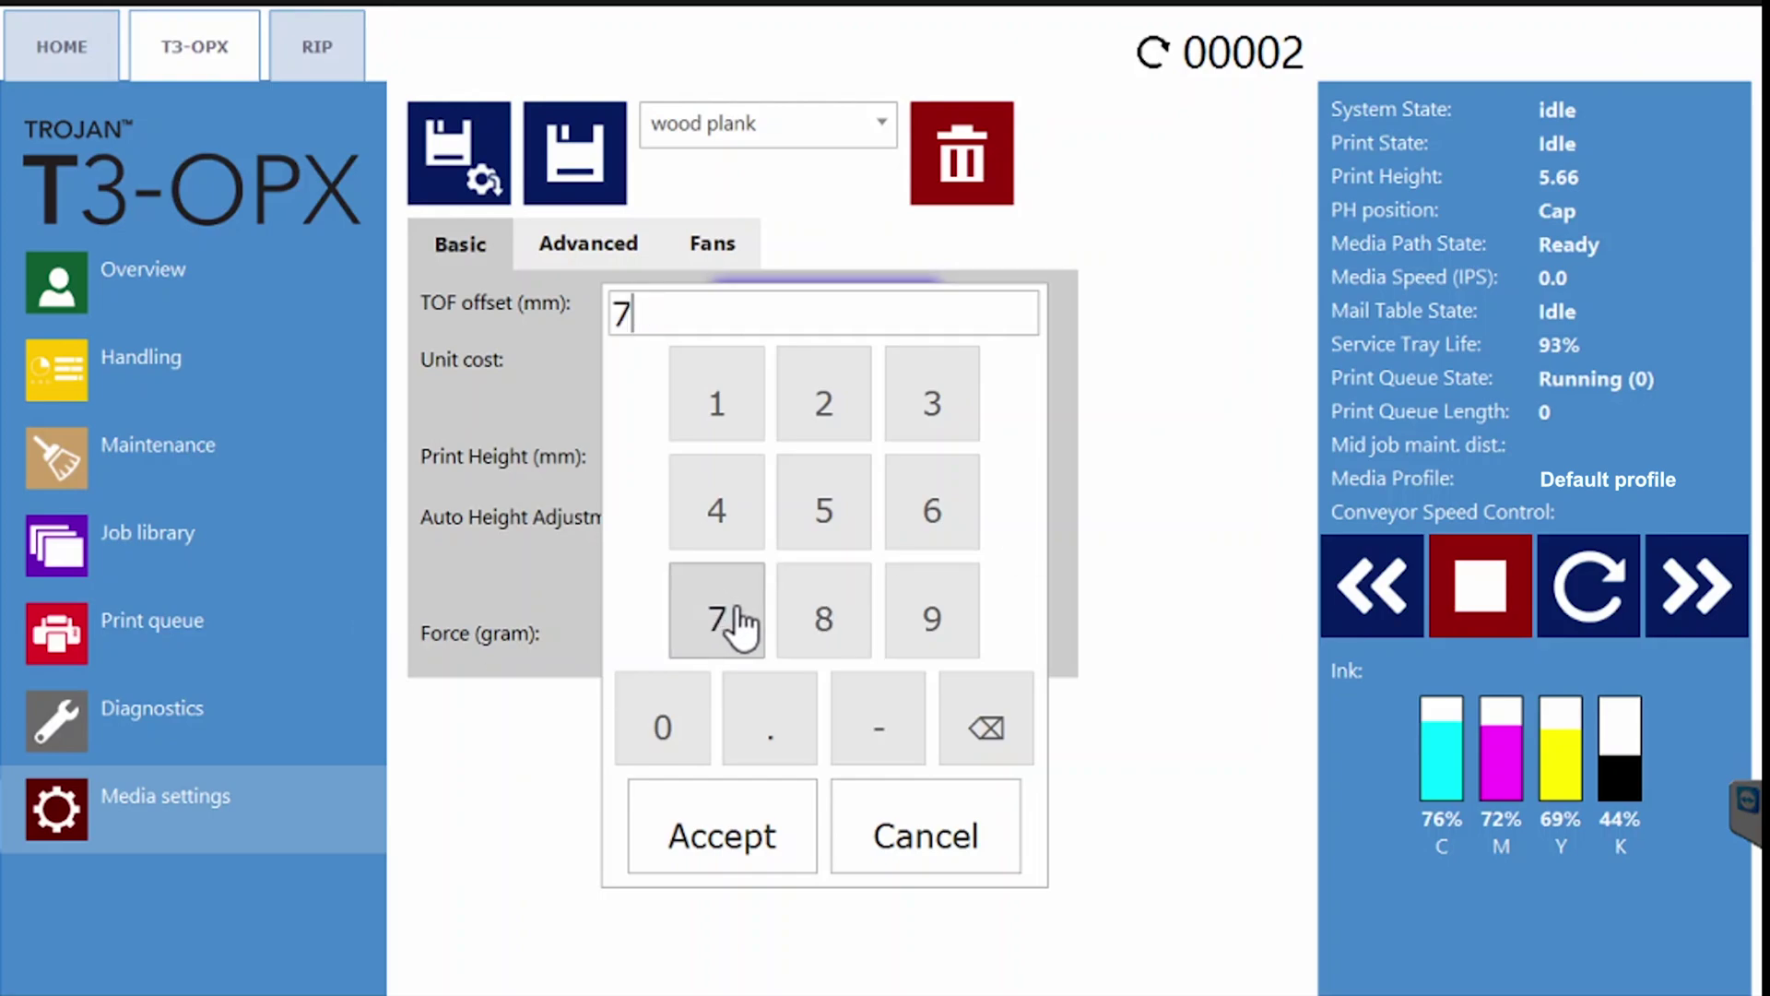
{"action": "left_click", "coordinate": [941, 516]}
{"action": "left_click", "coordinate": [763, 838]}
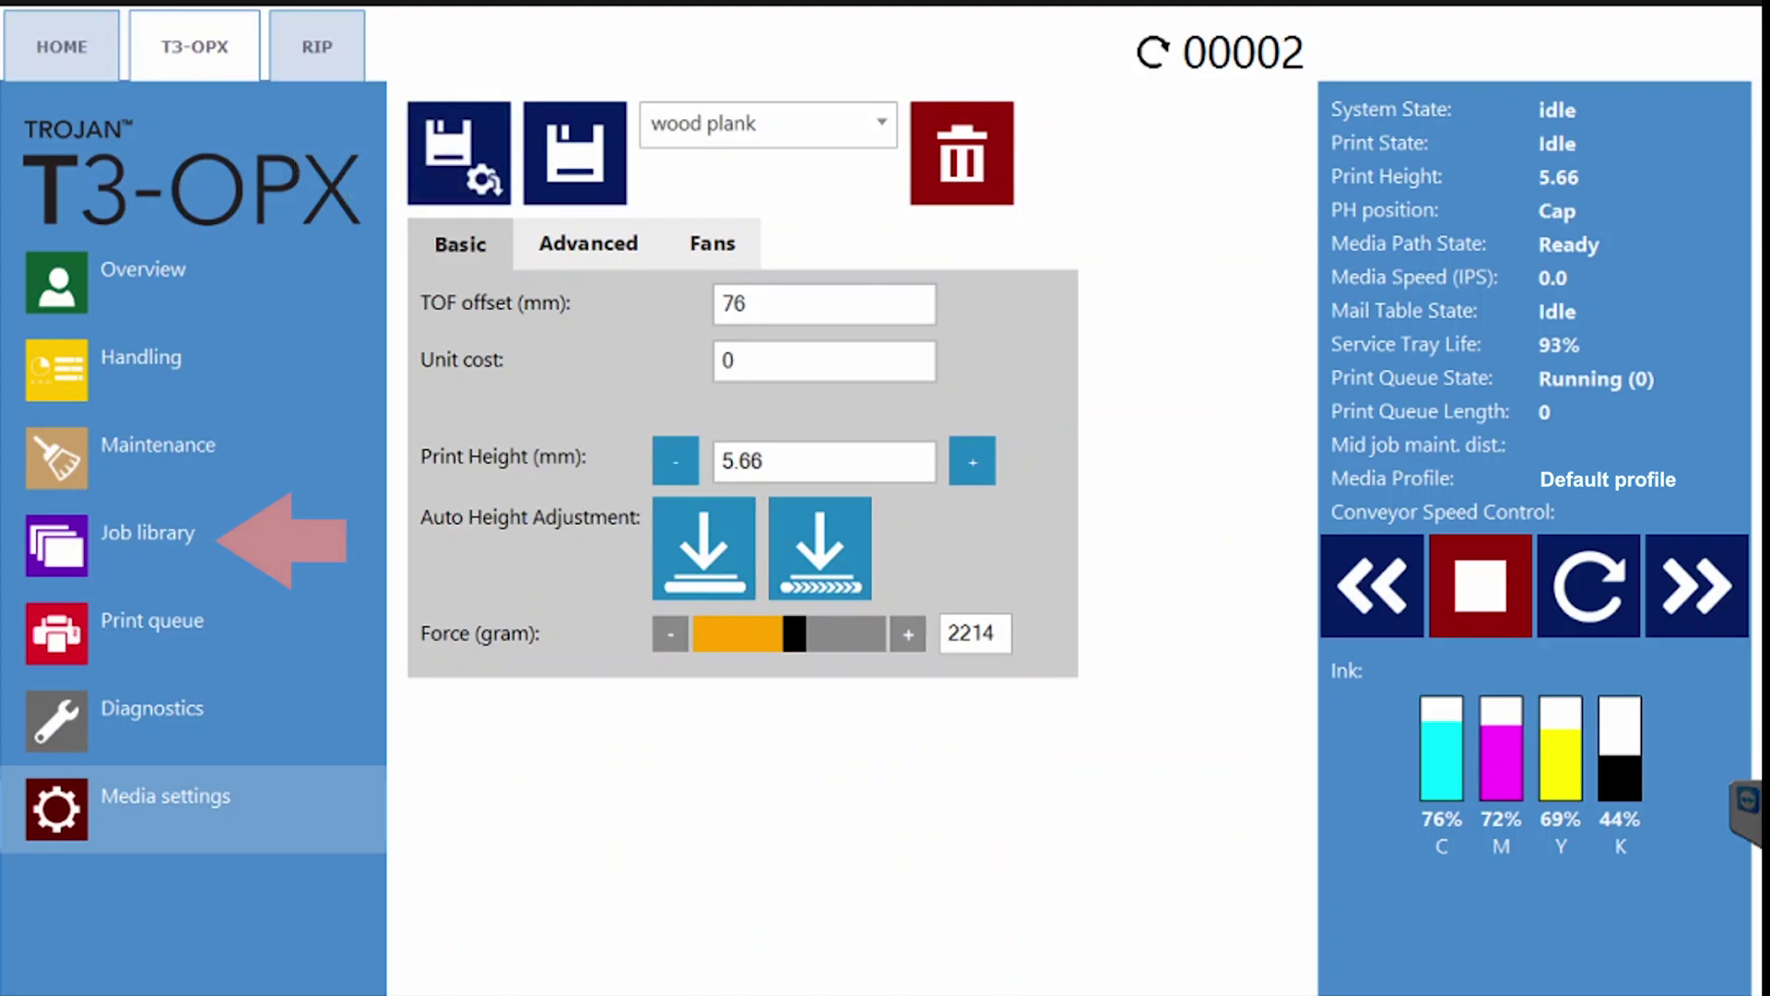
Step: Go to the job library to find the PIZZA job
{"action": "left_click", "coordinate": [148, 534]}
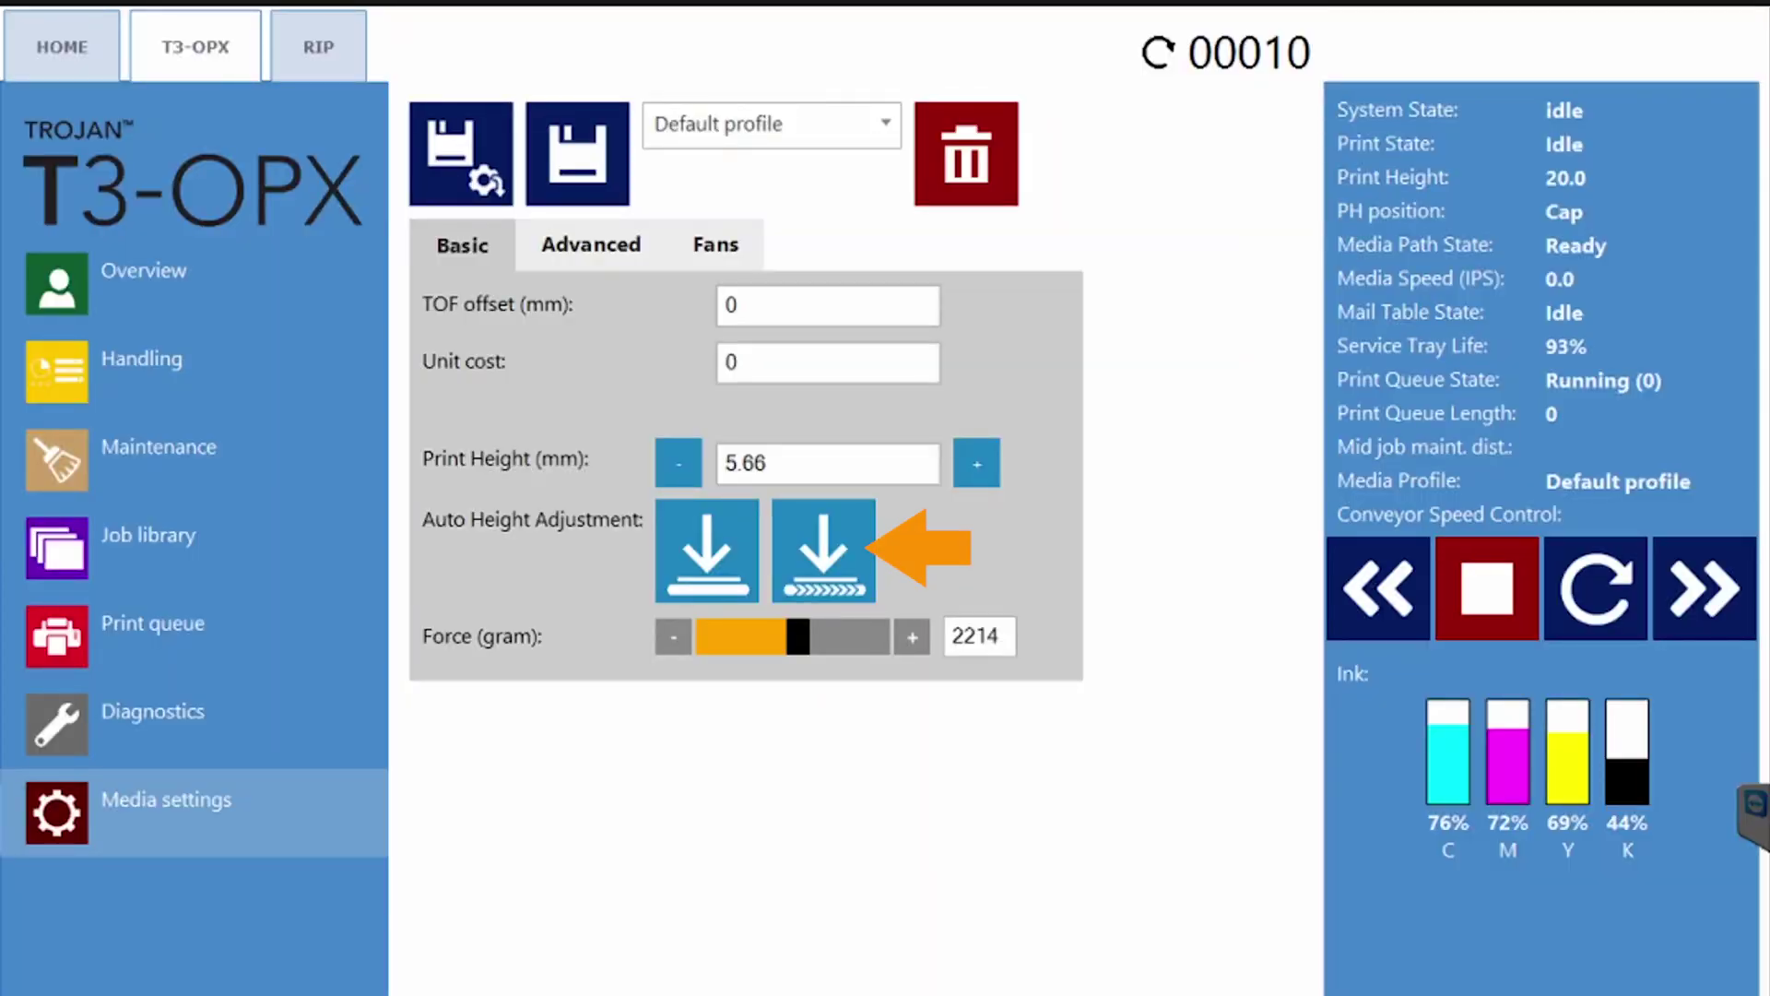
Step: Start Auto Height Adjustment for the Default profile's print height
{"action": "left_click", "coordinate": [823, 550]}
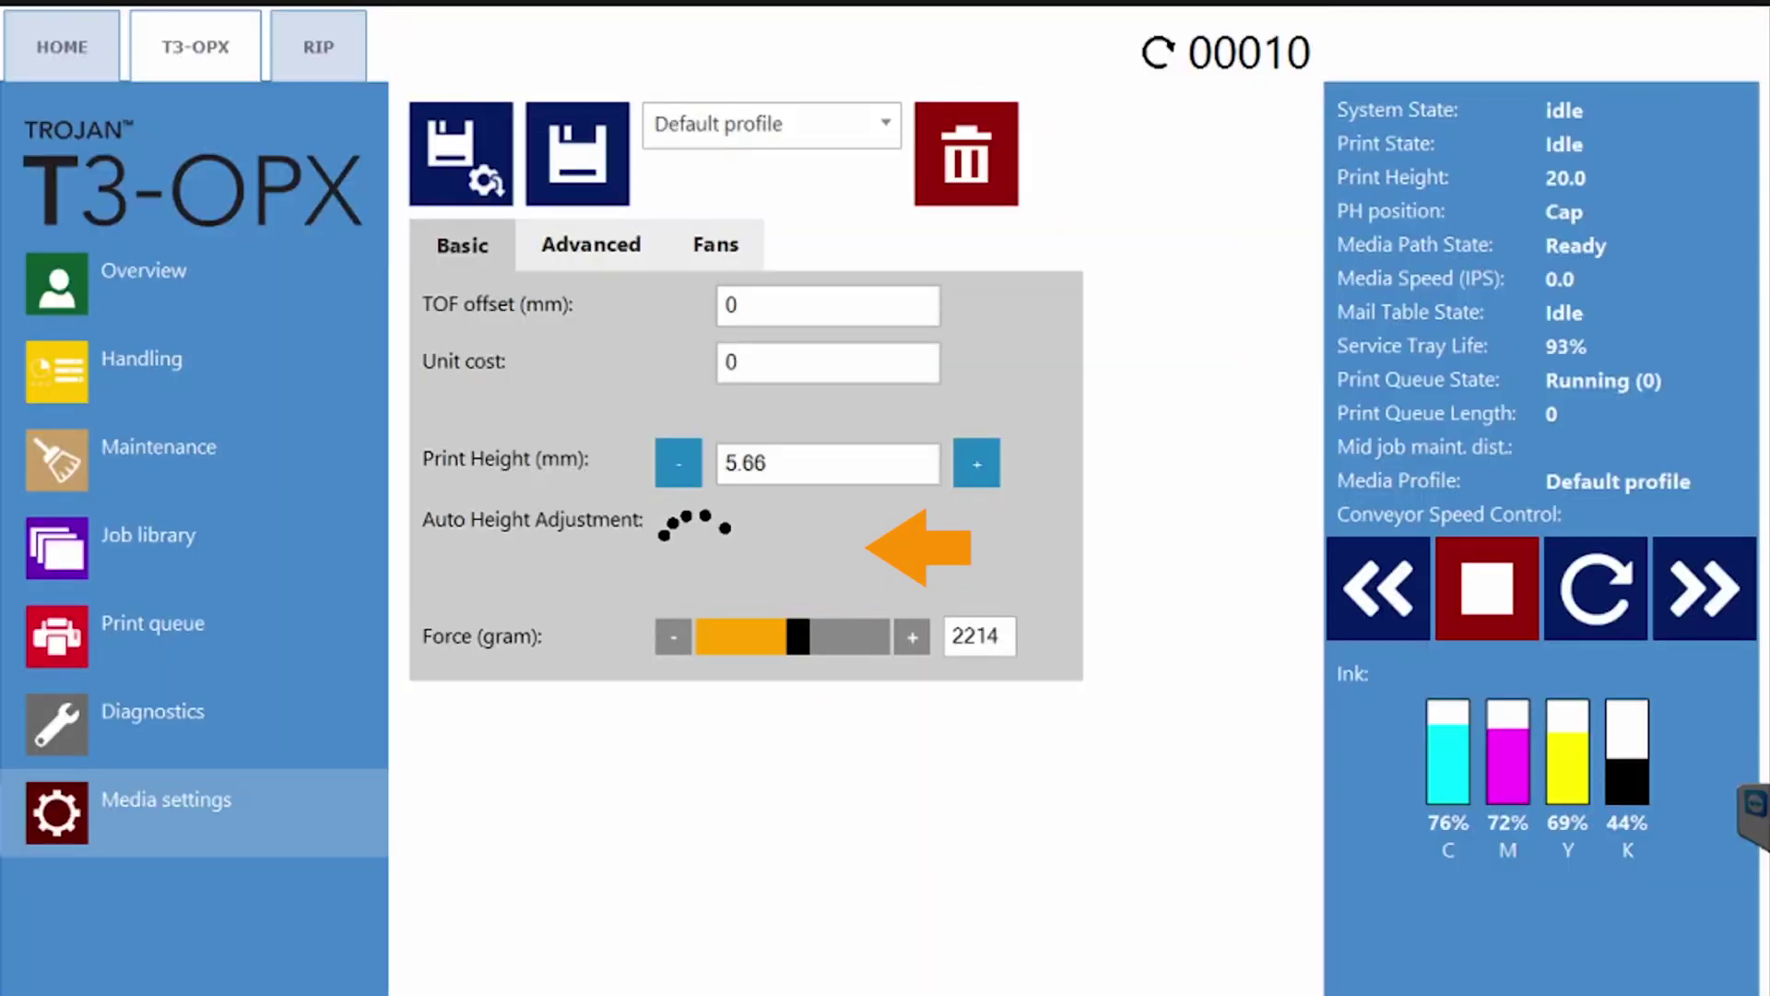